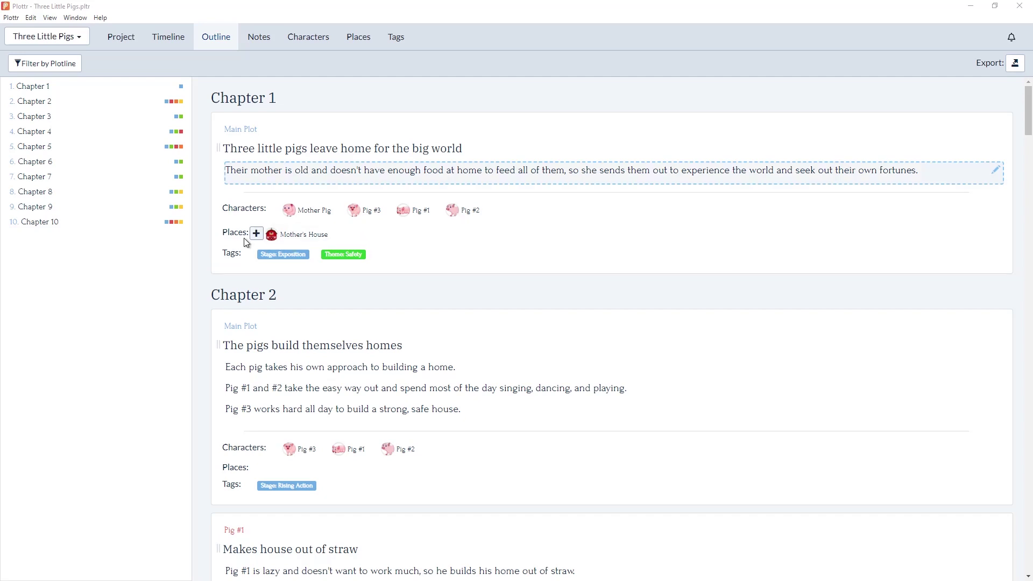
# Add Stick House to Chapter 1's places and remove Pig #2 from its characters
pyautogui.click(256, 234)
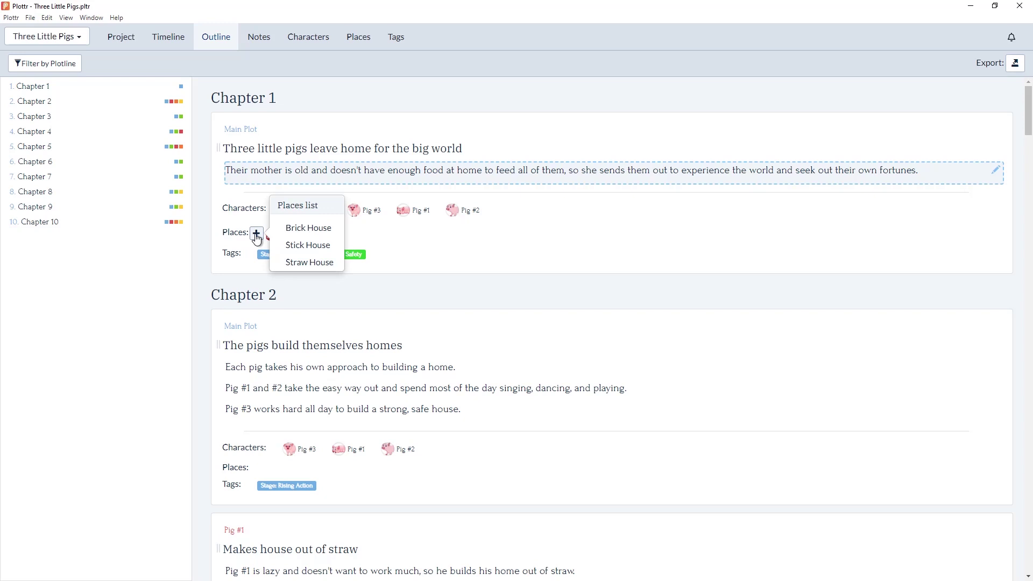
pyautogui.click(300, 248)
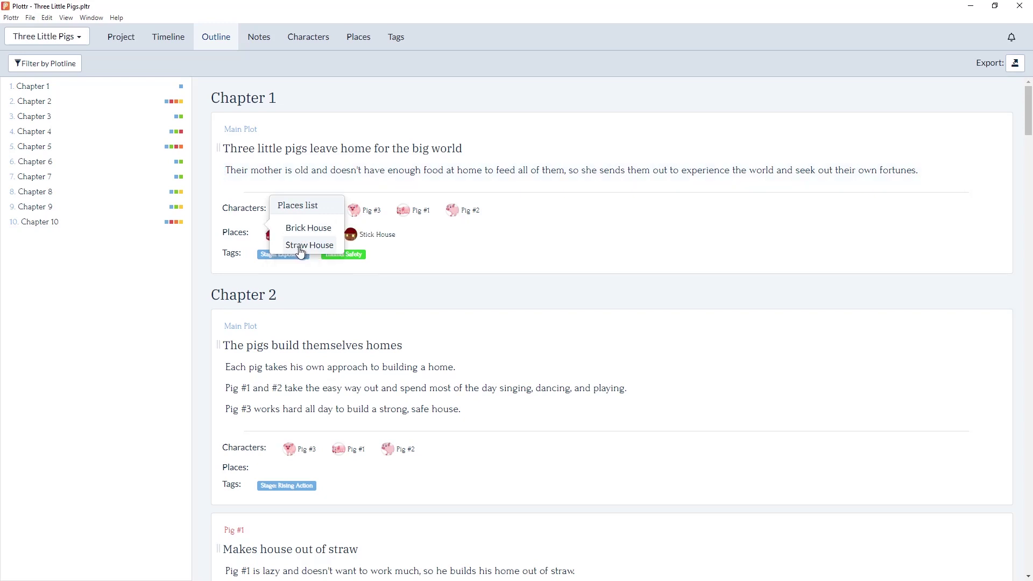
pyautogui.click(465, 247)
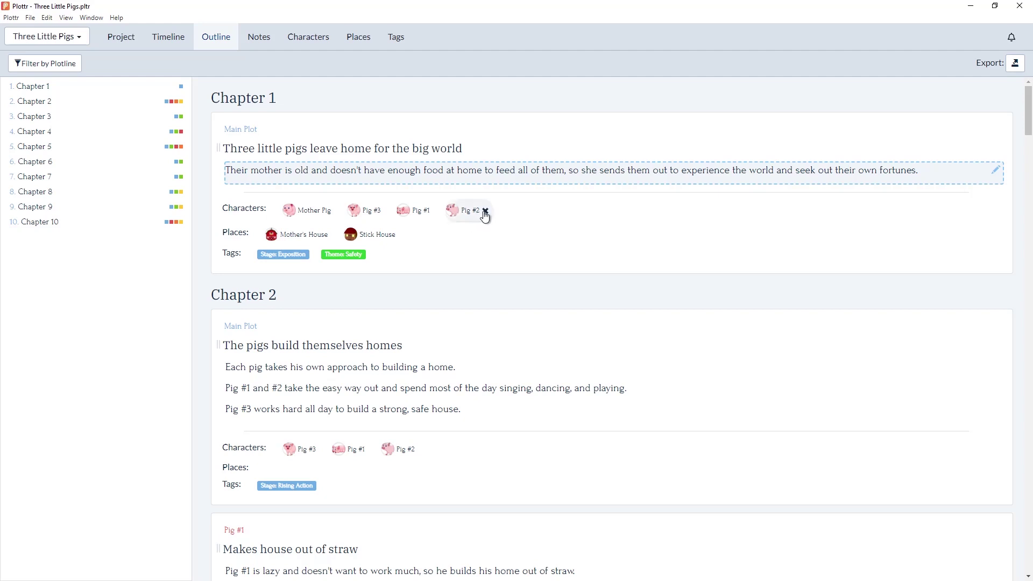
pyautogui.click(486, 212)
# Tag the Chapter 1 scene as Status: Done, then remove that tag again
pyautogui.click(249, 257)
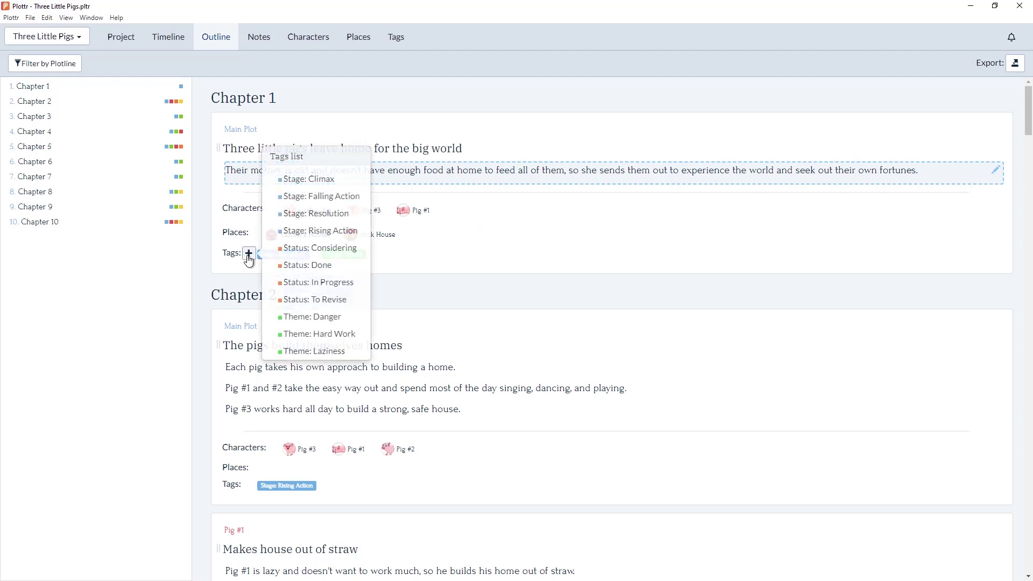
pyautogui.click(300, 266)
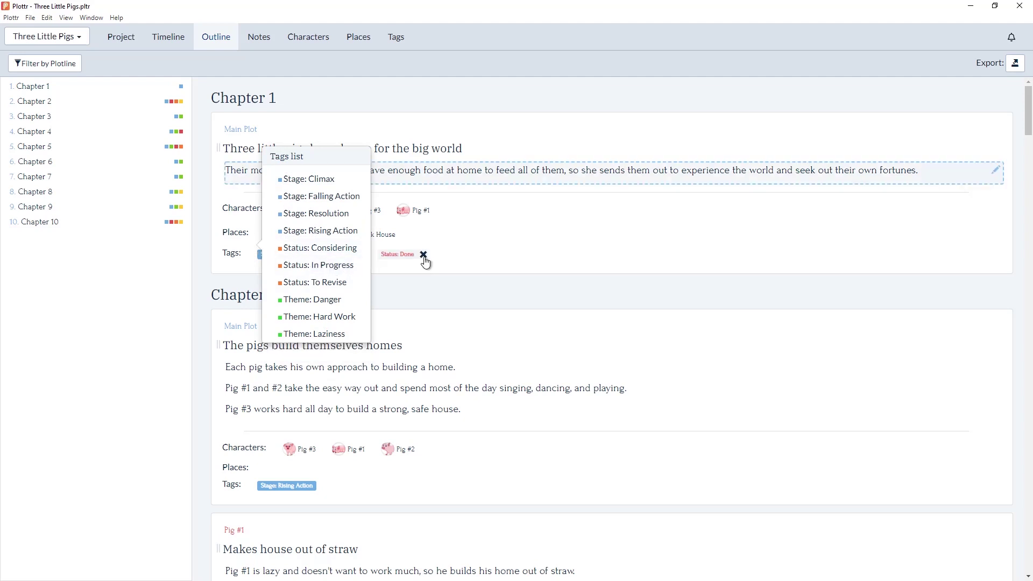
pyautogui.click(424, 255)
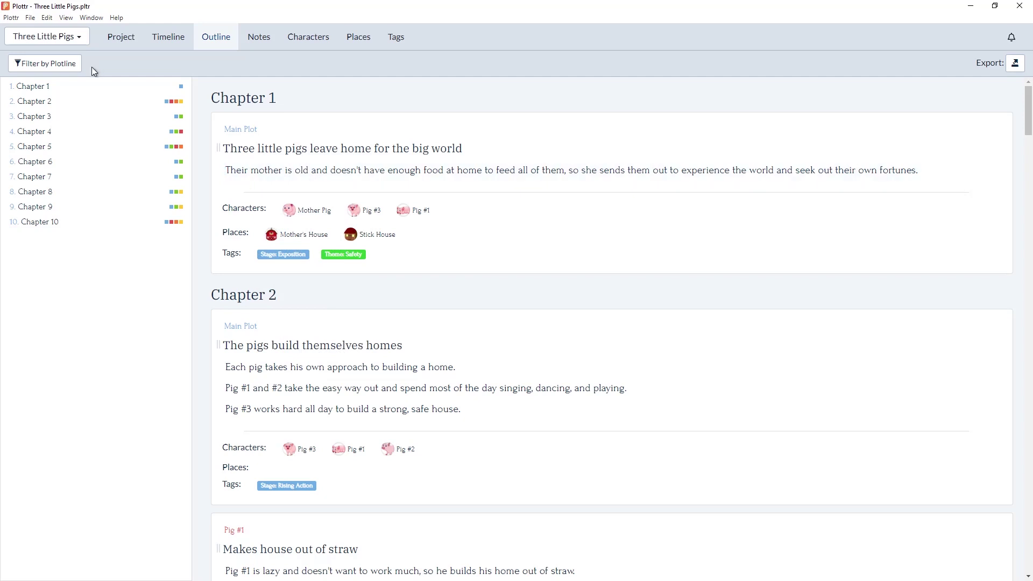
pyautogui.click(63, 66)
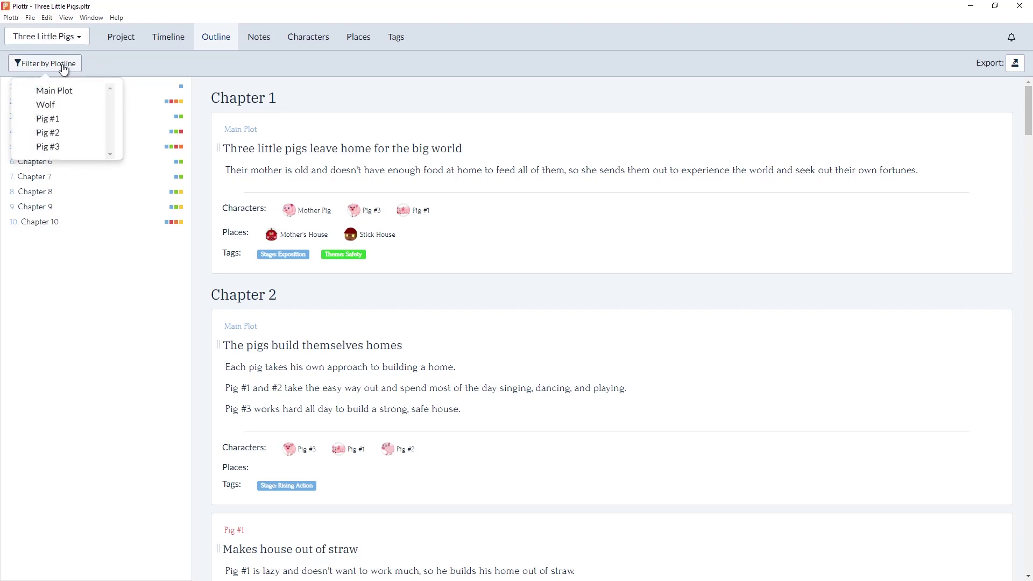
pyautogui.click(60, 135)
pyautogui.click(57, 147)
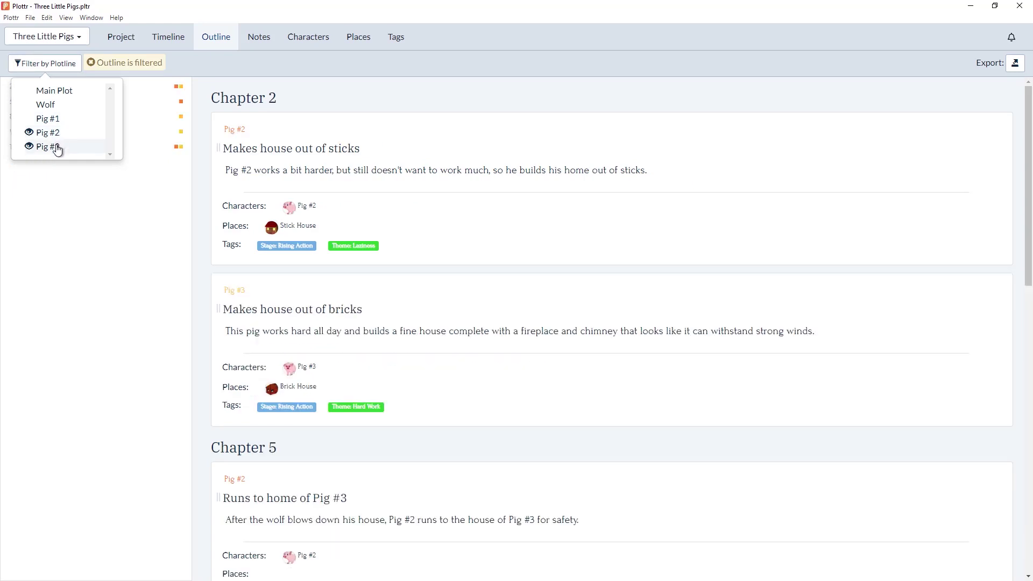
pyautogui.click(58, 71)
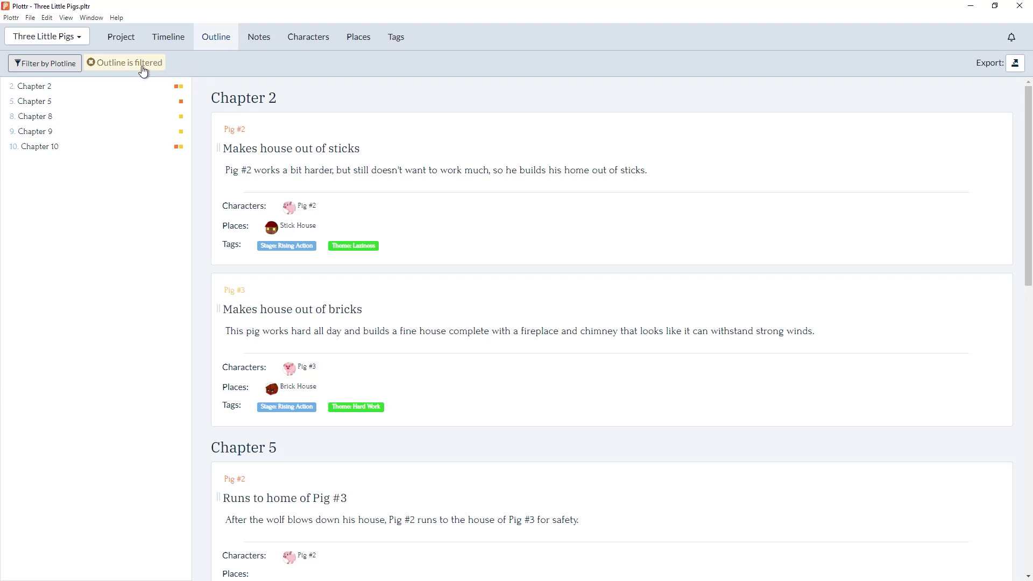
pyautogui.click(65, 69)
pyautogui.click(57, 132)
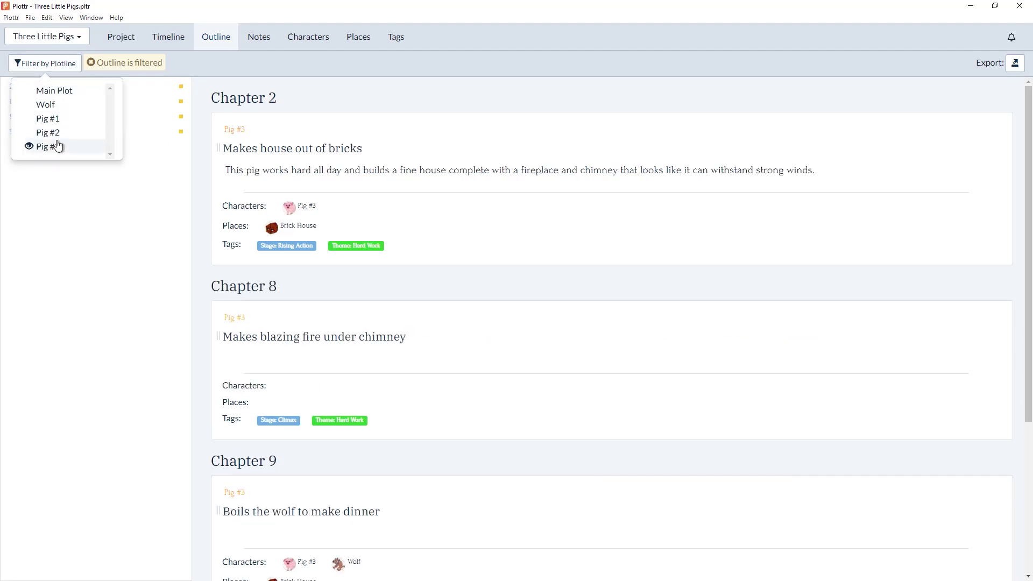
pyautogui.click(57, 145)
pyautogui.click(68, 64)
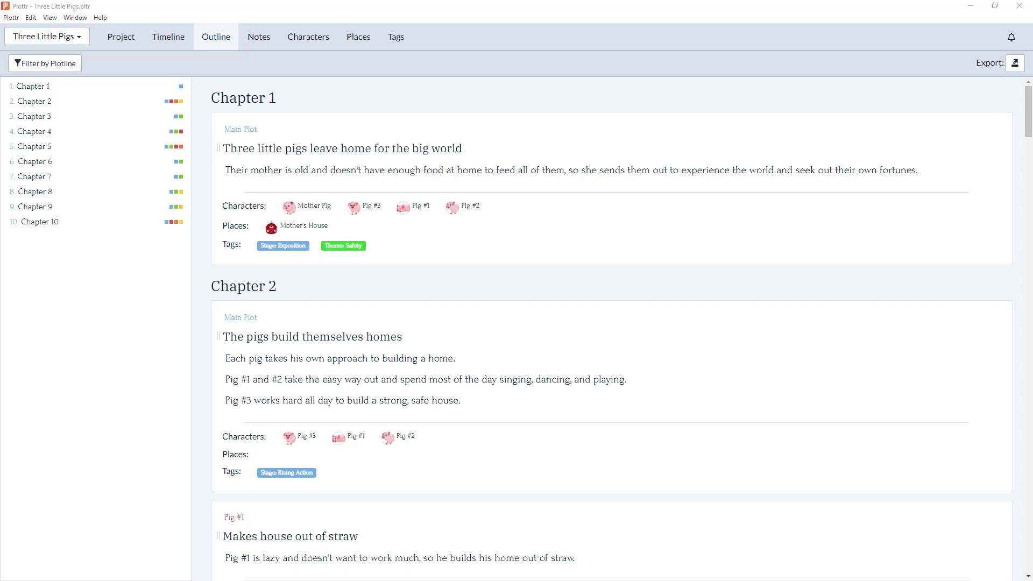
pyautogui.scroll(-3, 264, 386)
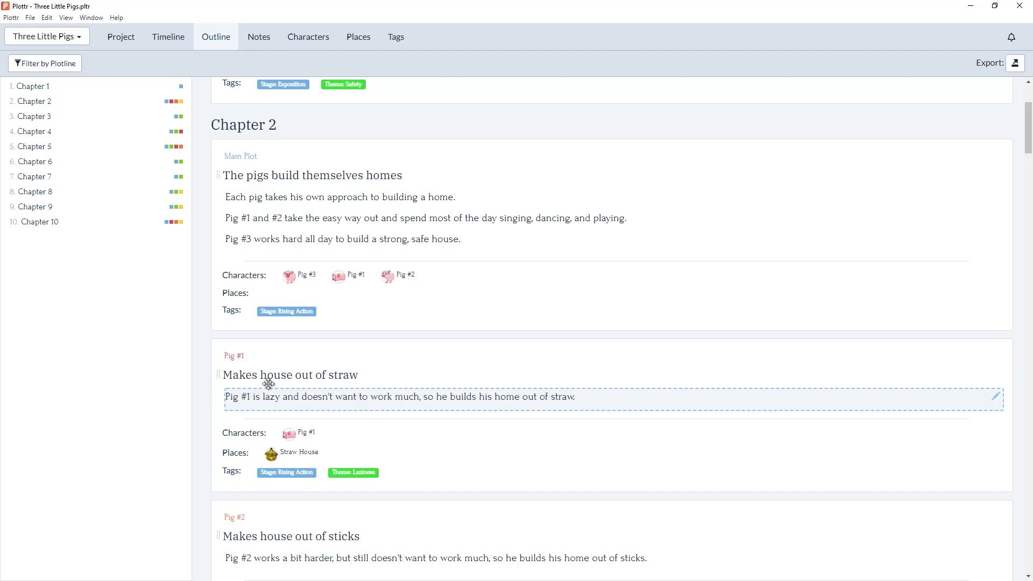
pyautogui.moveTo(268, 384); pyautogui.dragTo(76, 168)
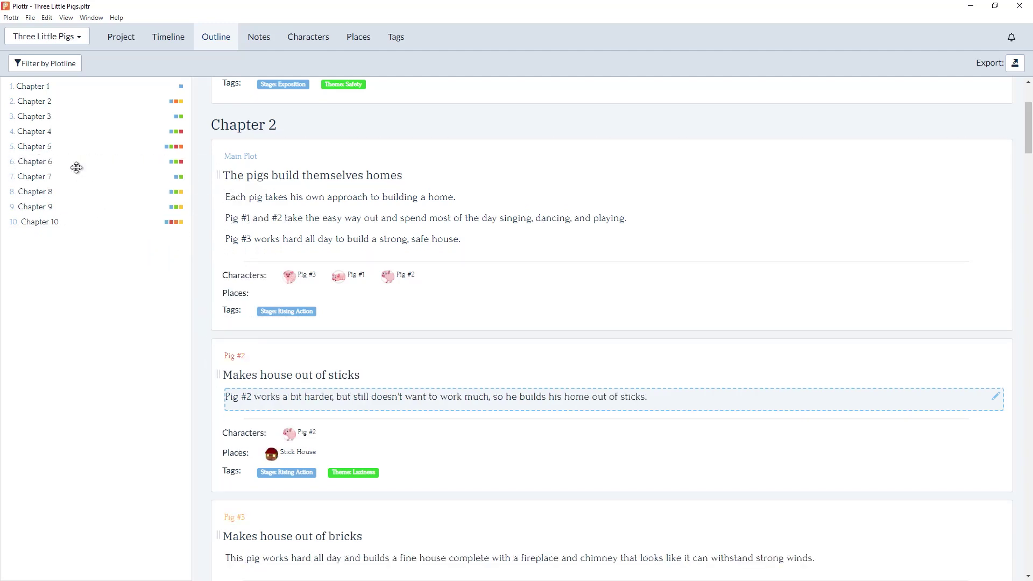
pyautogui.click(48, 166)
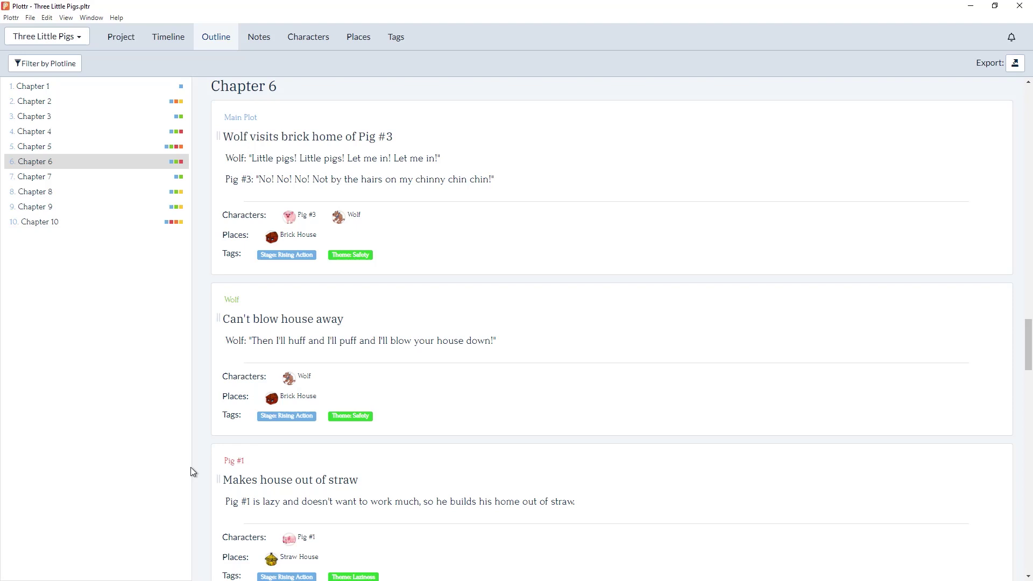
pyautogui.moveTo(241, 475); pyautogui.dragTo(46, 103)
pyautogui.click(46, 102)
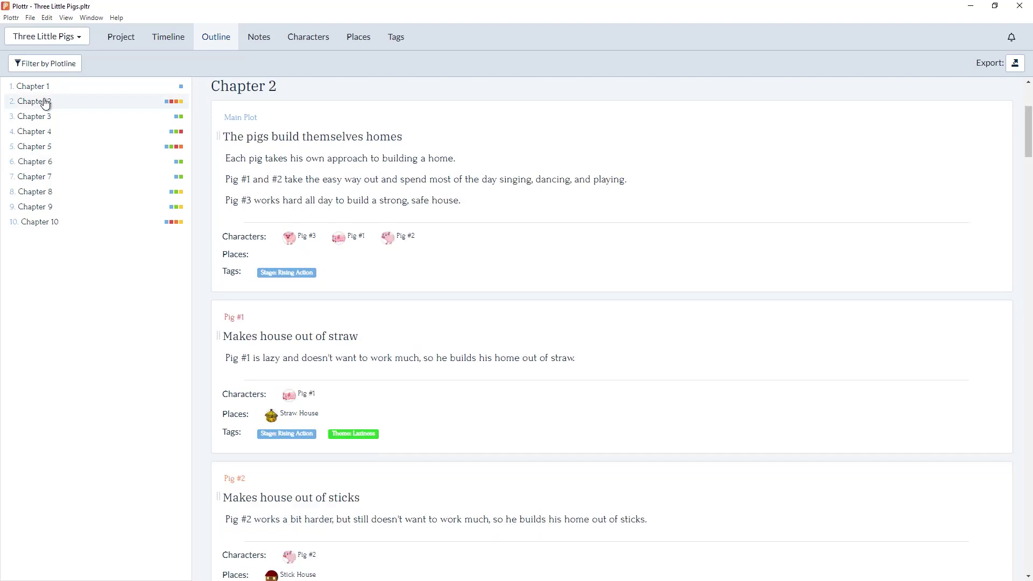
pyautogui.scroll(4, 513, 84)
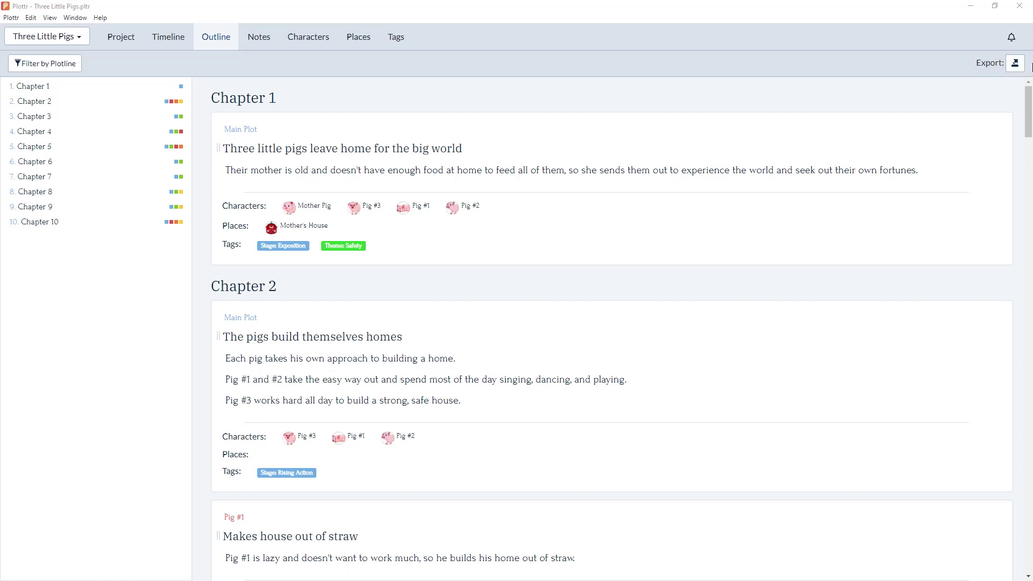
pyautogui.click(1016, 64)
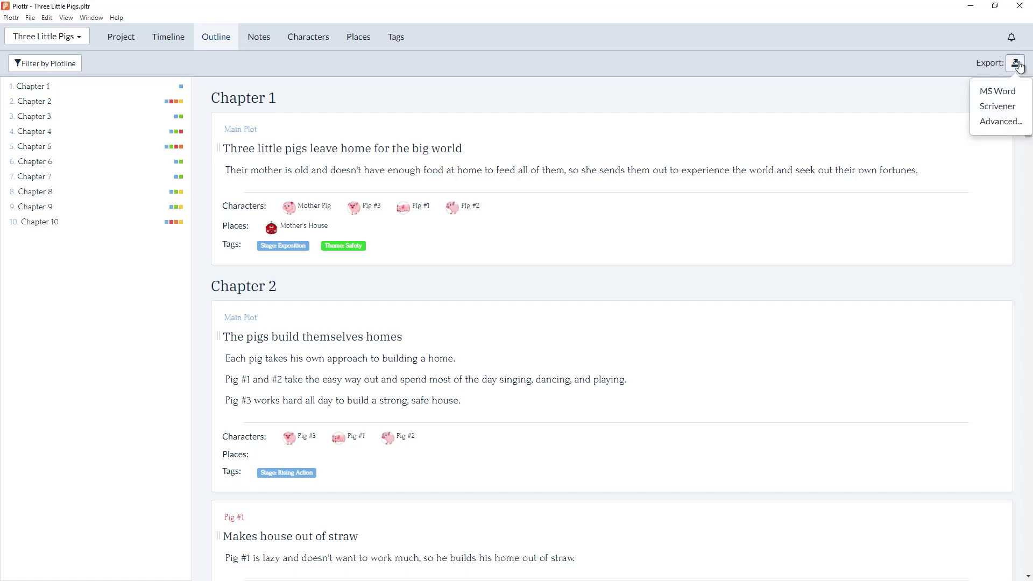
pyautogui.click(1006, 122)
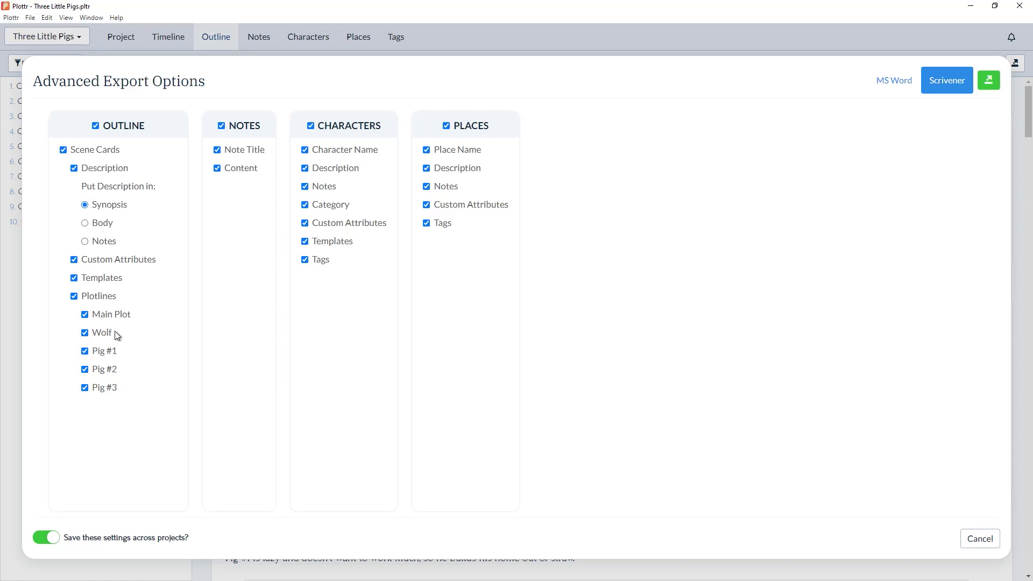
pyautogui.click(85, 352)
pyautogui.click(85, 334)
pyautogui.click(84, 388)
pyautogui.click(84, 370)
pyautogui.click(85, 352)
pyautogui.click(85, 333)
pyautogui.click(84, 314)
pyautogui.click(892, 88)
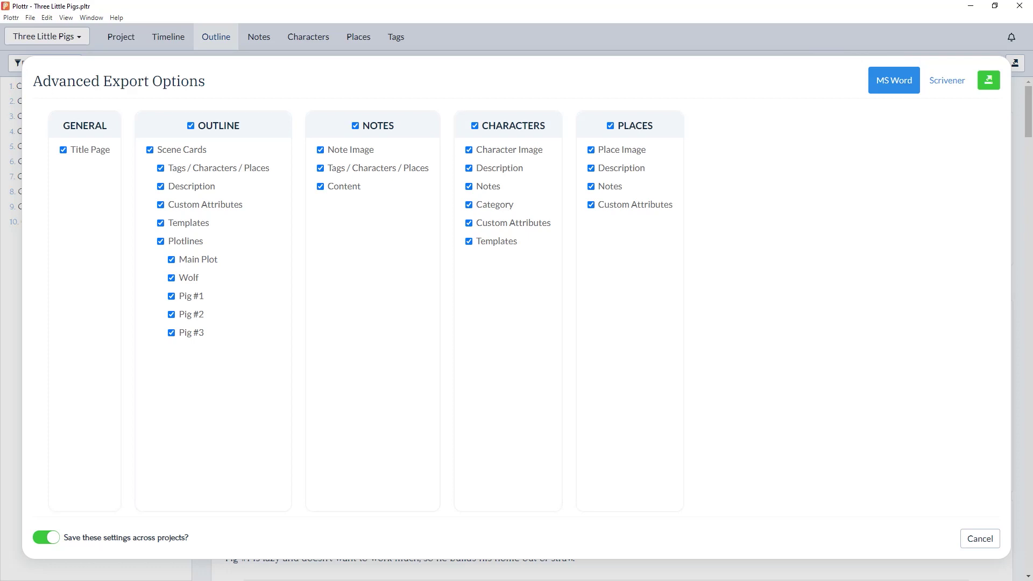
pyautogui.press('Escape')
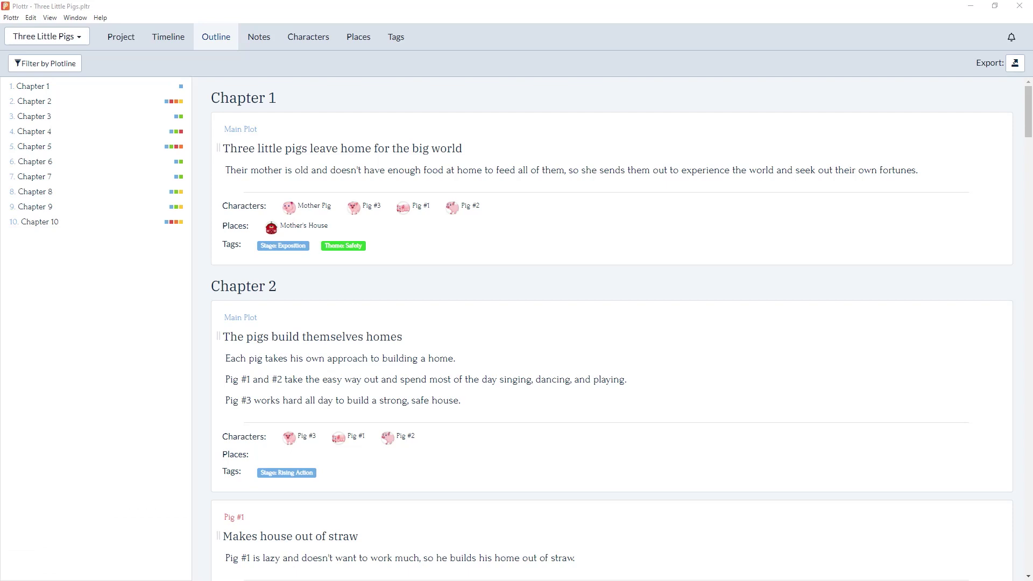
# Filter the outline by plotline to show only Main Plot and Wolf scenes
pyautogui.click(61, 66)
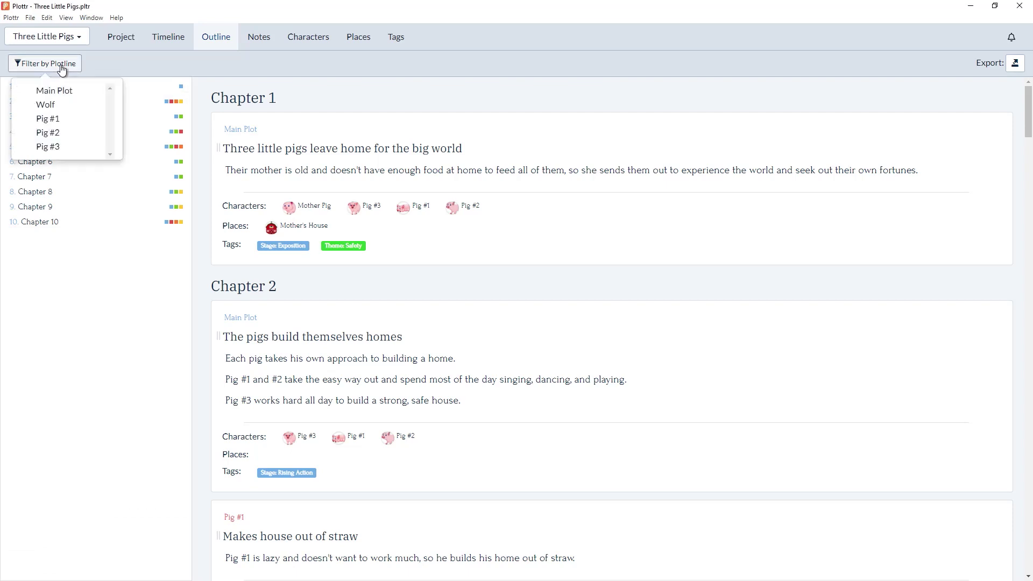
pyautogui.click(61, 95)
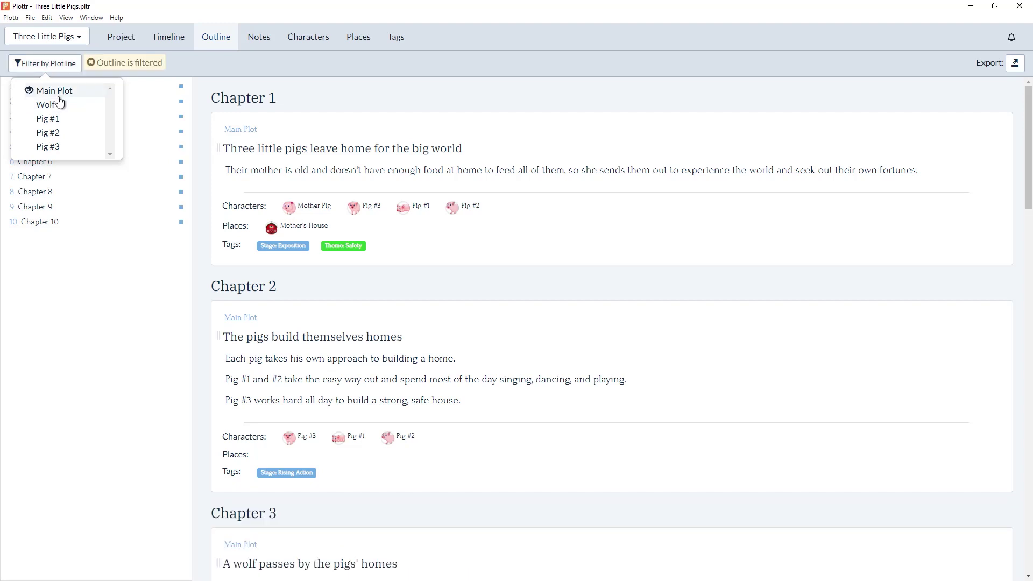
pyautogui.click(58, 110)
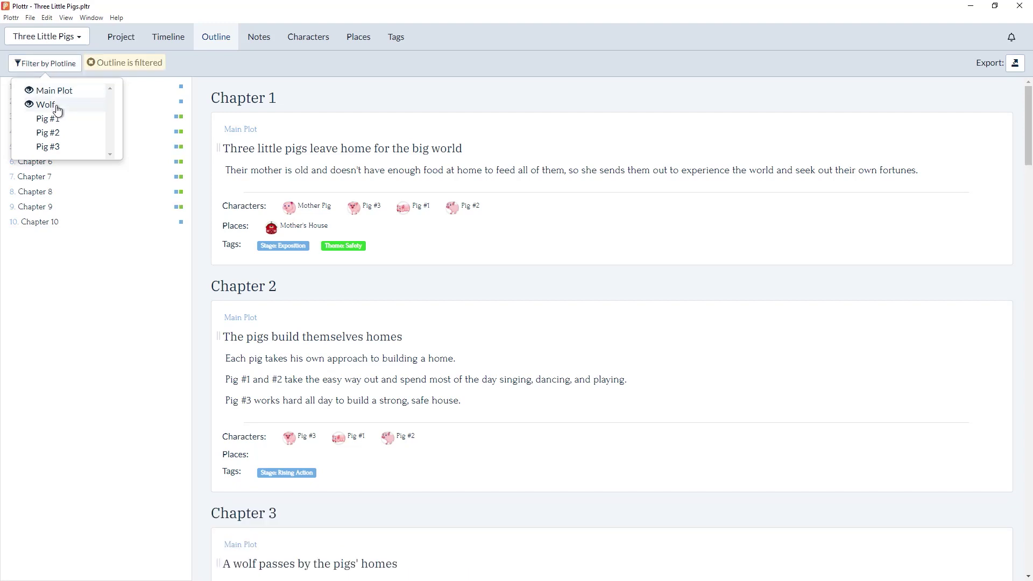
pyautogui.click(205, 62)
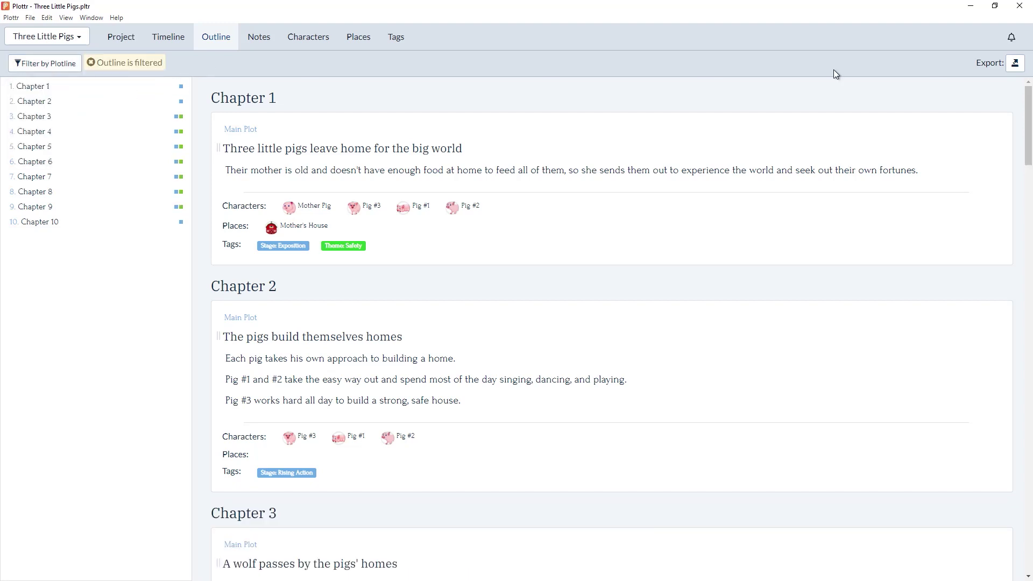
# Review the advanced export settings, cancel without exporting, and reopen the export choices
pyautogui.click(1017, 64)
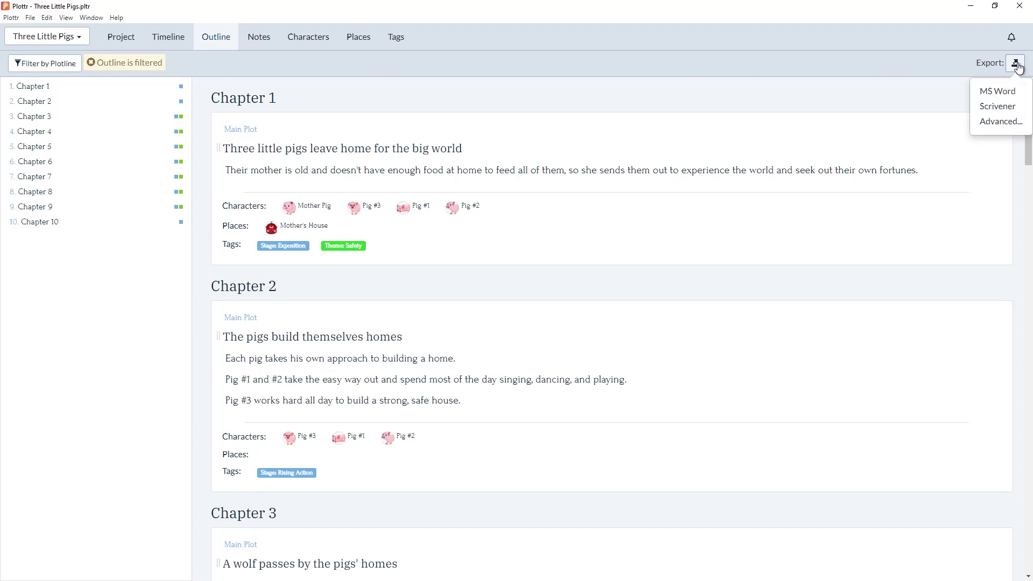
pyautogui.click(1014, 122)
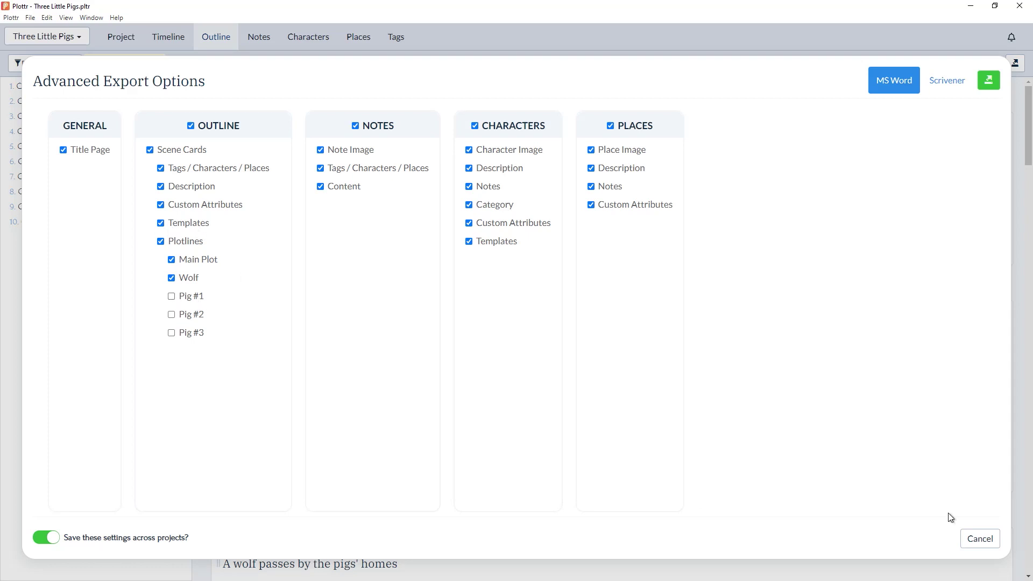
pyautogui.click(993, 538)
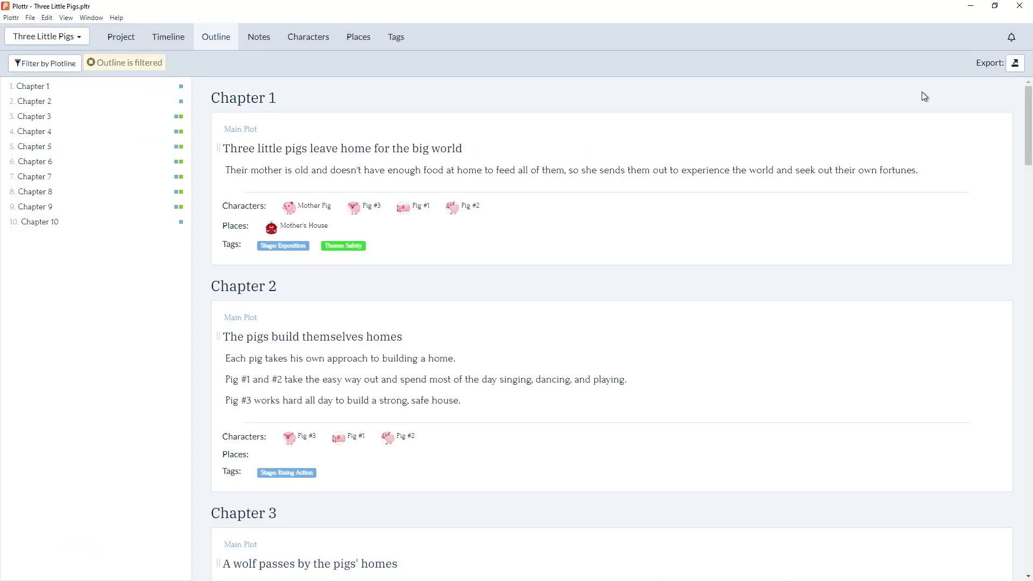
pyautogui.click(1016, 69)
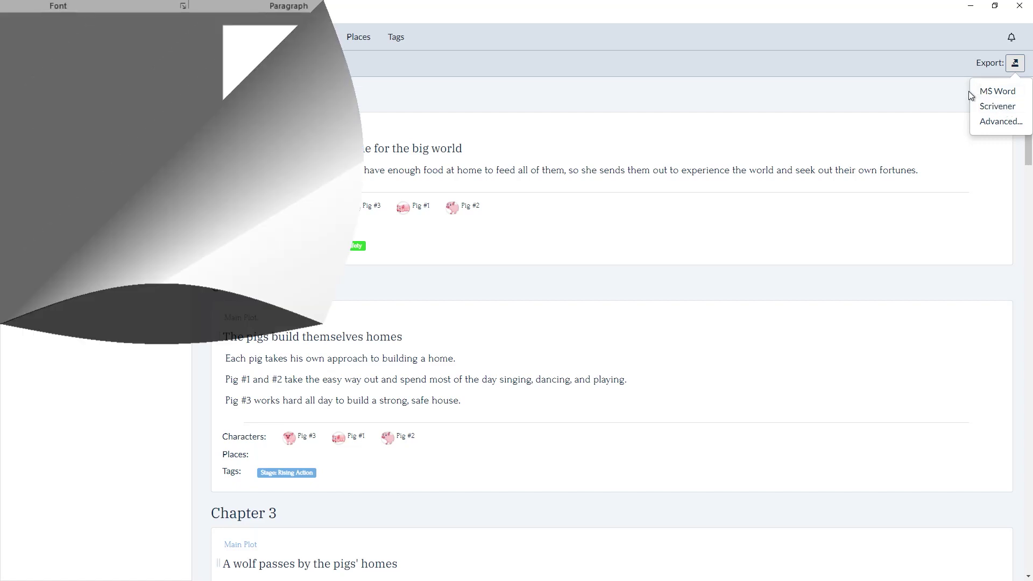
# Export the filtered outline to MS Word and check its Main Plot and Wolf scene labels
pyautogui.click(956, 93)
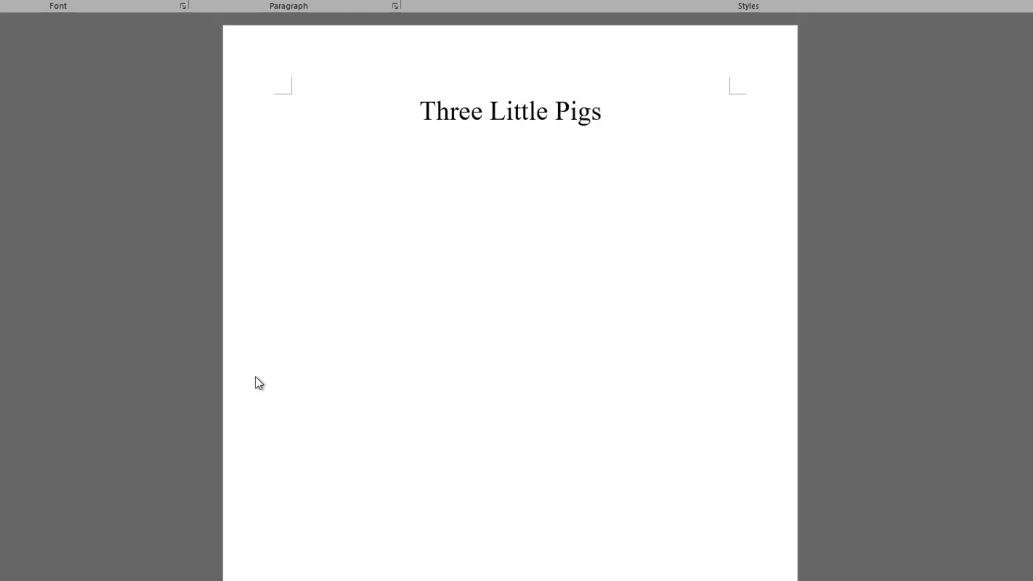
pyautogui.scroll(-15, 255, 377)
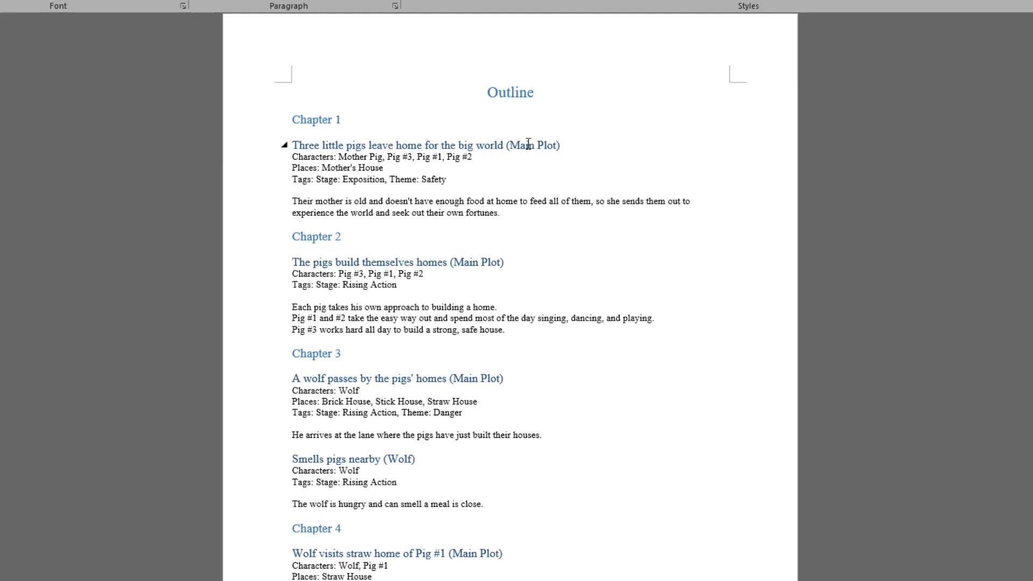
pyautogui.moveTo(511, 146); pyautogui.dragTo(562, 149)
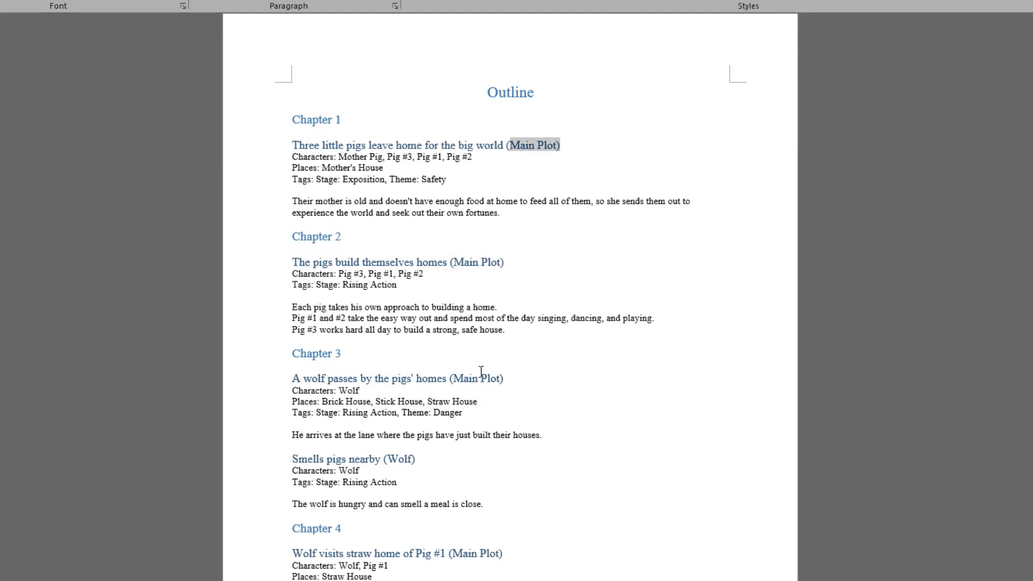
pyautogui.moveTo(387, 458); pyautogui.dragTo(416, 456)
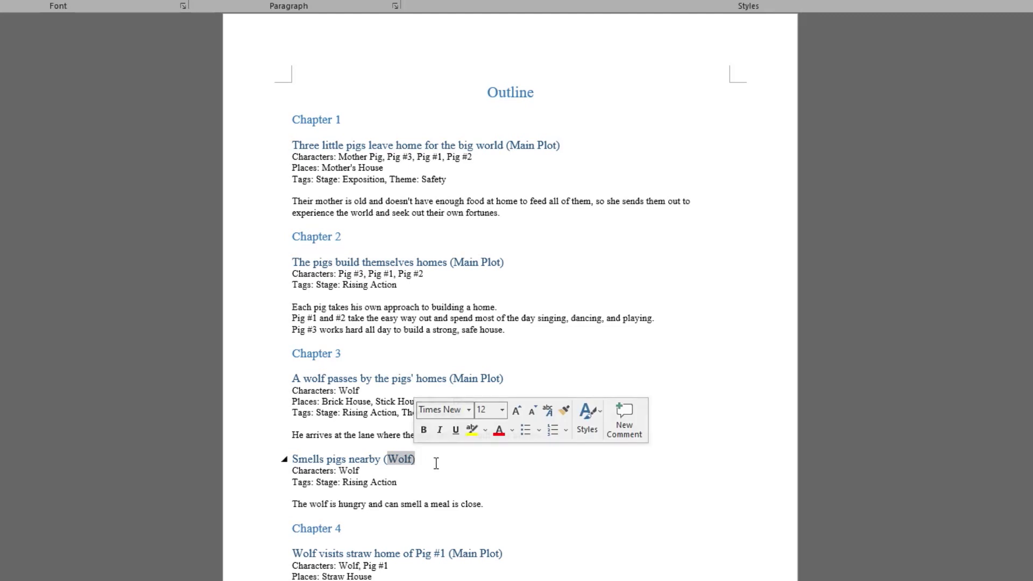
pyautogui.scroll(-6, 493, 522)
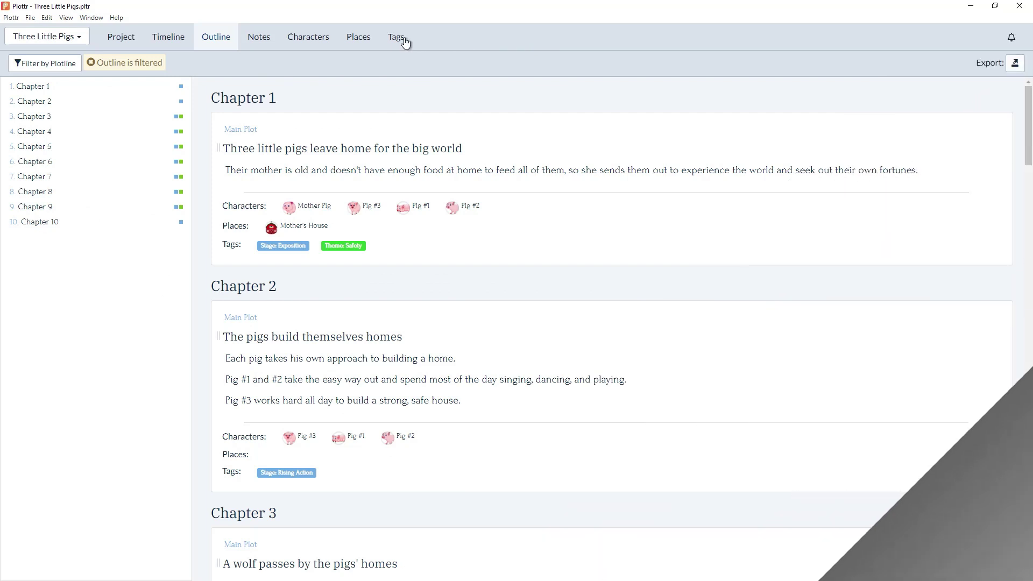
# On the Tags page, add two tag categories named Stage and Theme
pyautogui.click(399, 37)
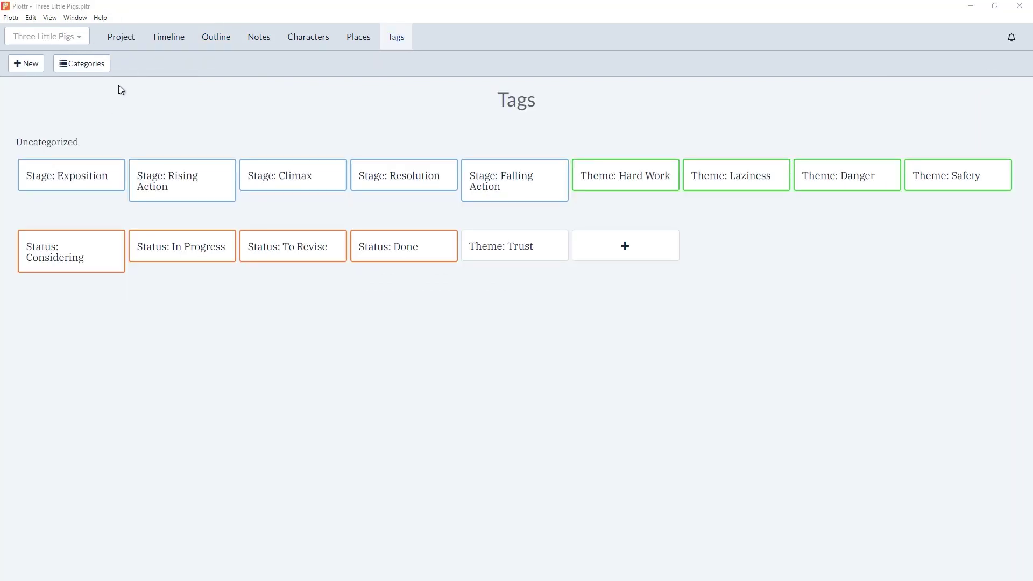
pyautogui.click(104, 68)
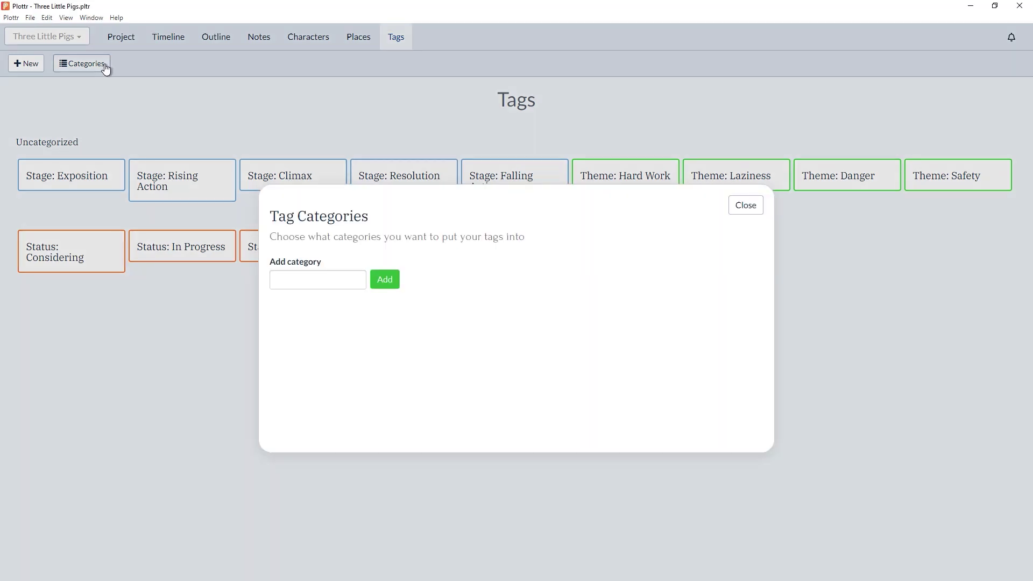
pyautogui.click(293, 280)
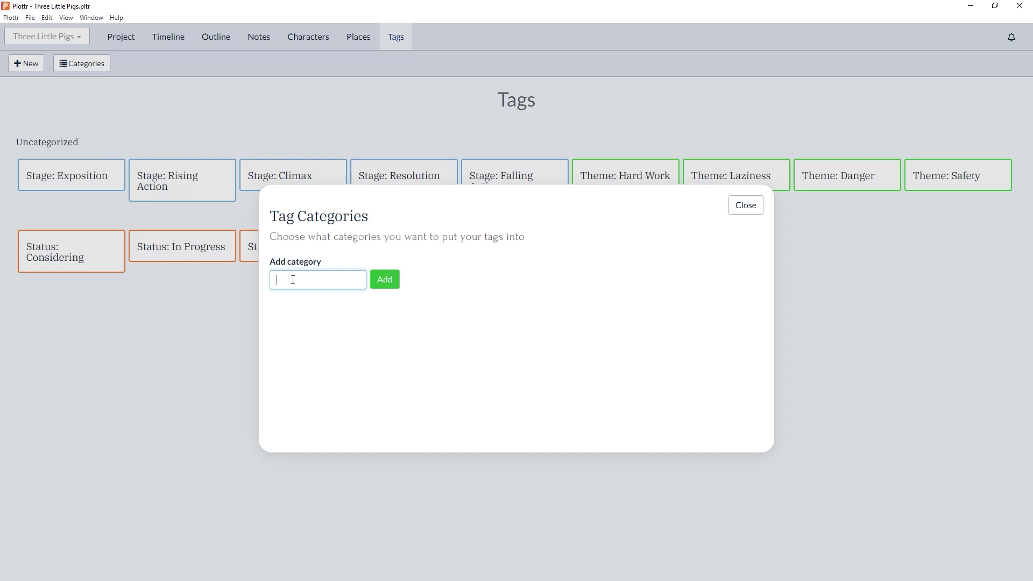
pyautogui.write('Stage')
pyautogui.press('Return')
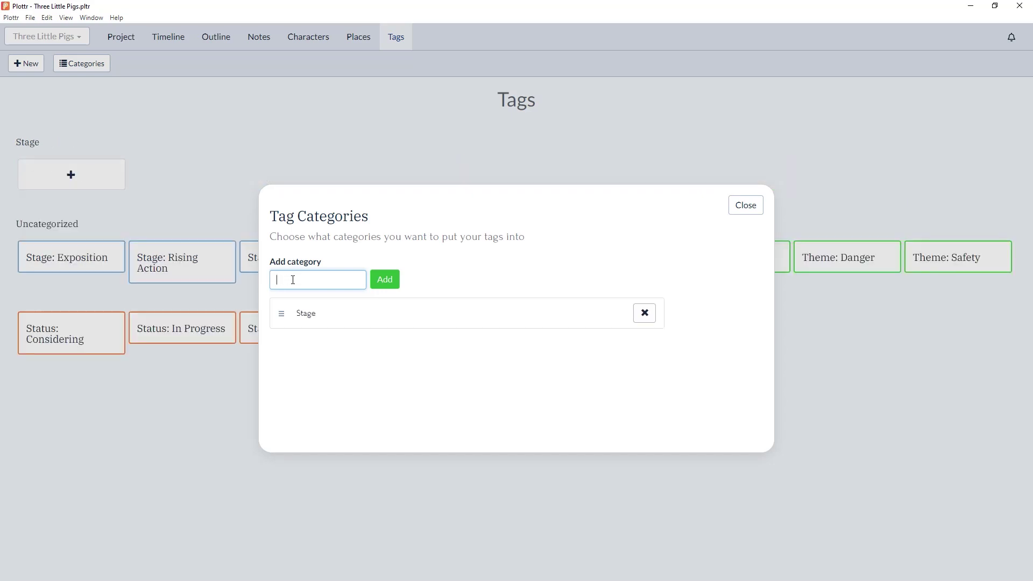
pyautogui.write('Theme')
pyautogui.press('Return')
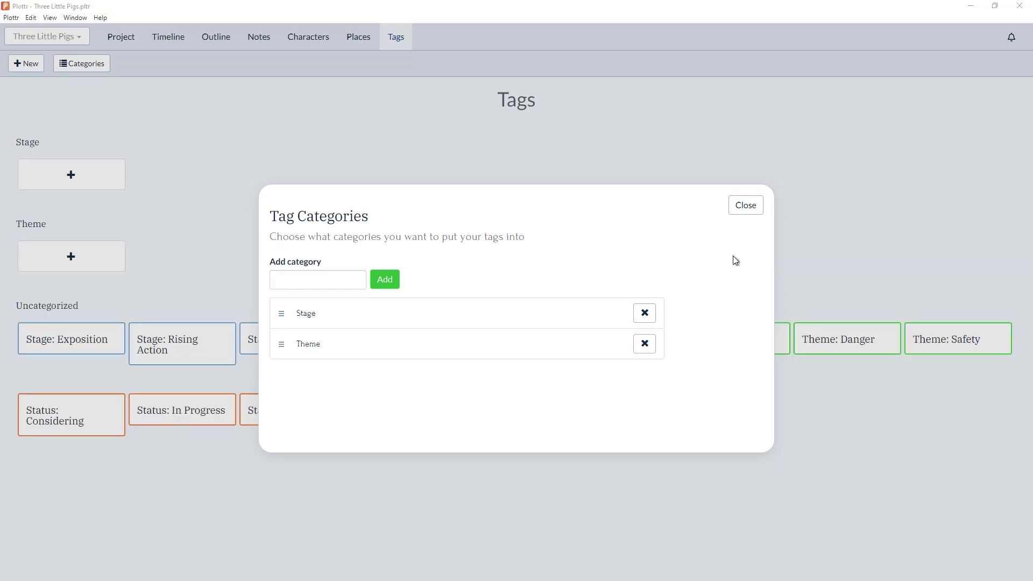
pyautogui.click(748, 209)
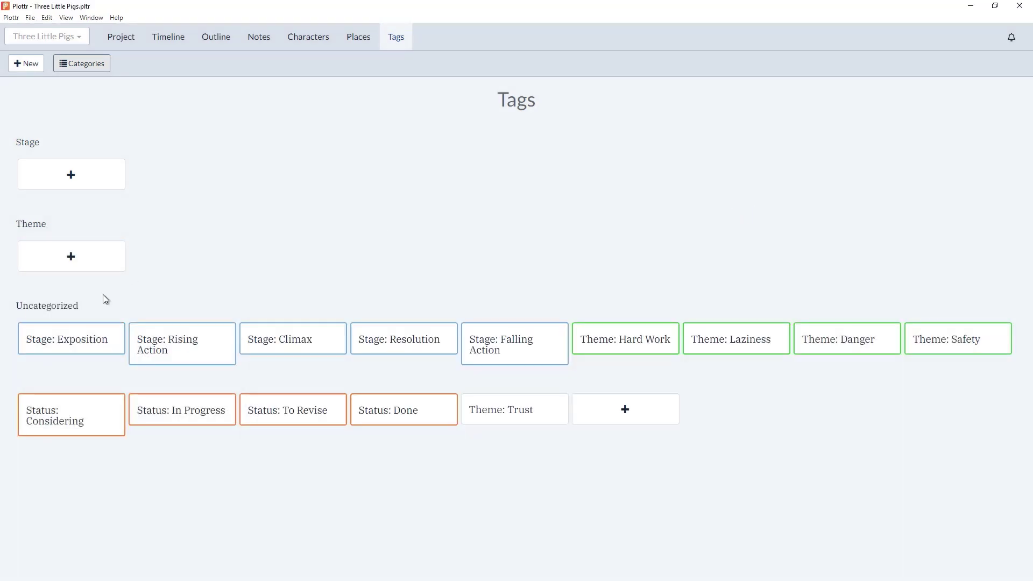
# File the Stage: Exposition tag under the Stage category
pyautogui.moveTo(86, 339)
pyautogui.click(37, 310)
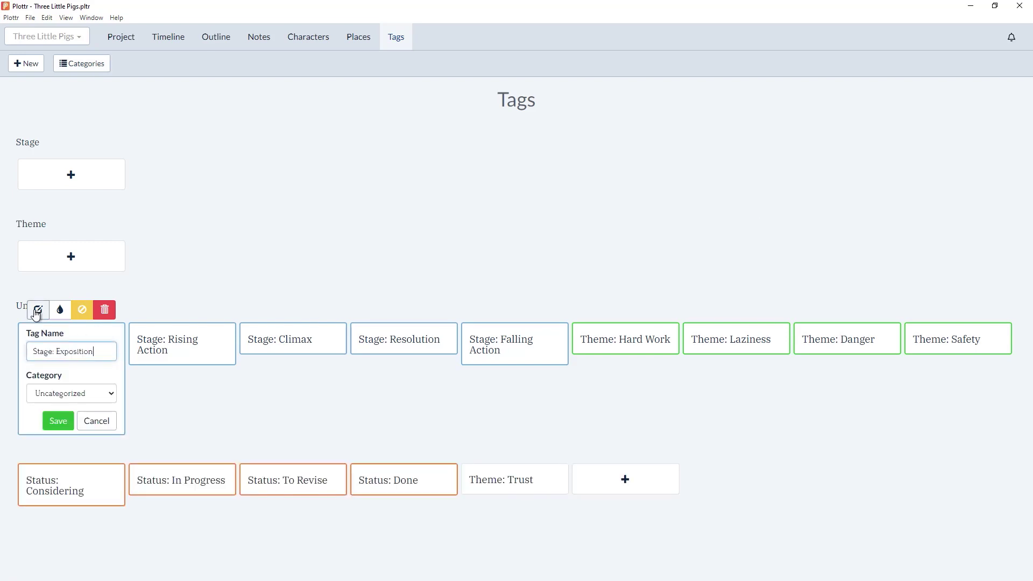
pyautogui.click(104, 396)
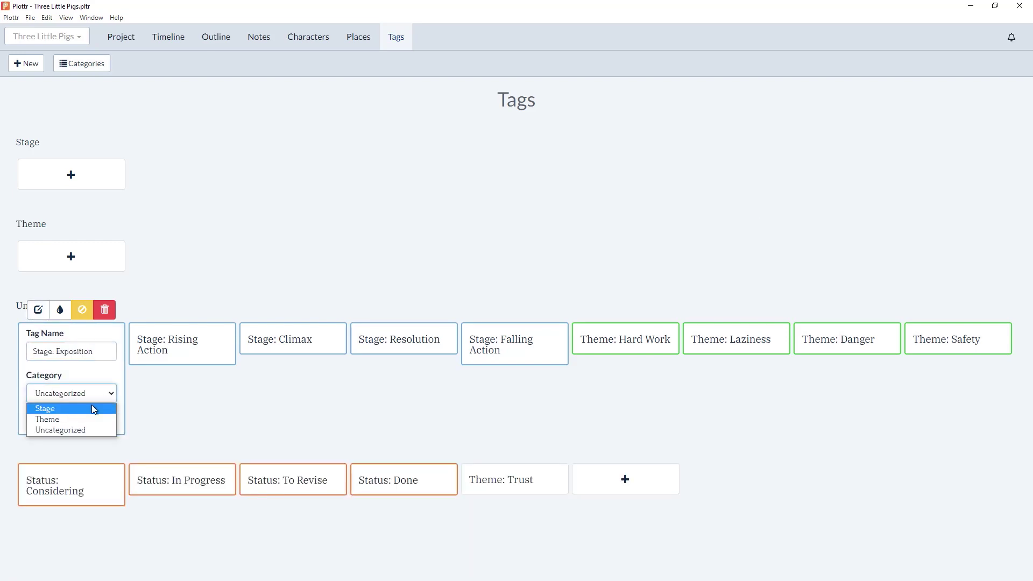
pyautogui.click(92, 409)
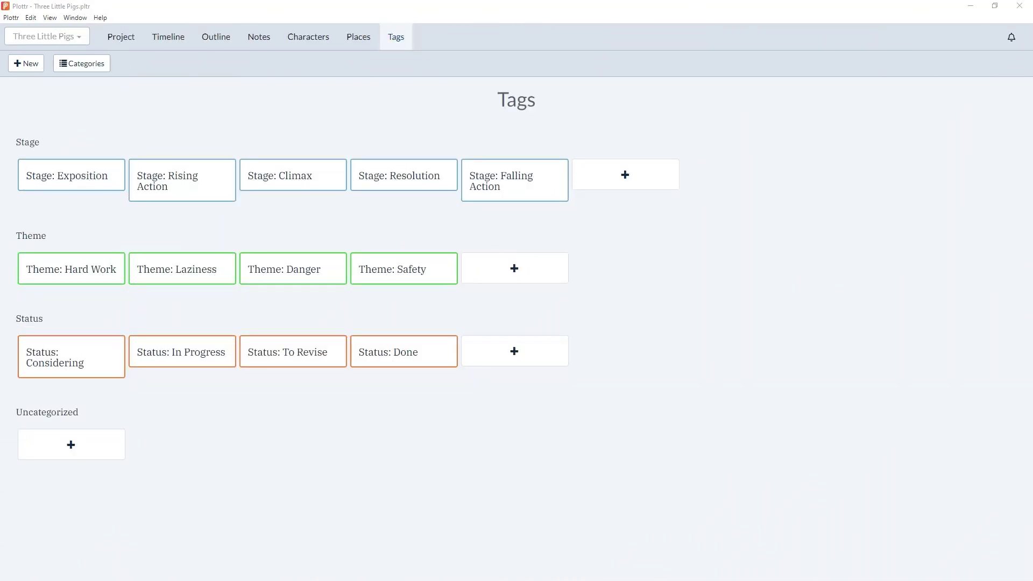
# Add a new Theme: Trust tag in the Theme category
pyautogui.click(547, 273)
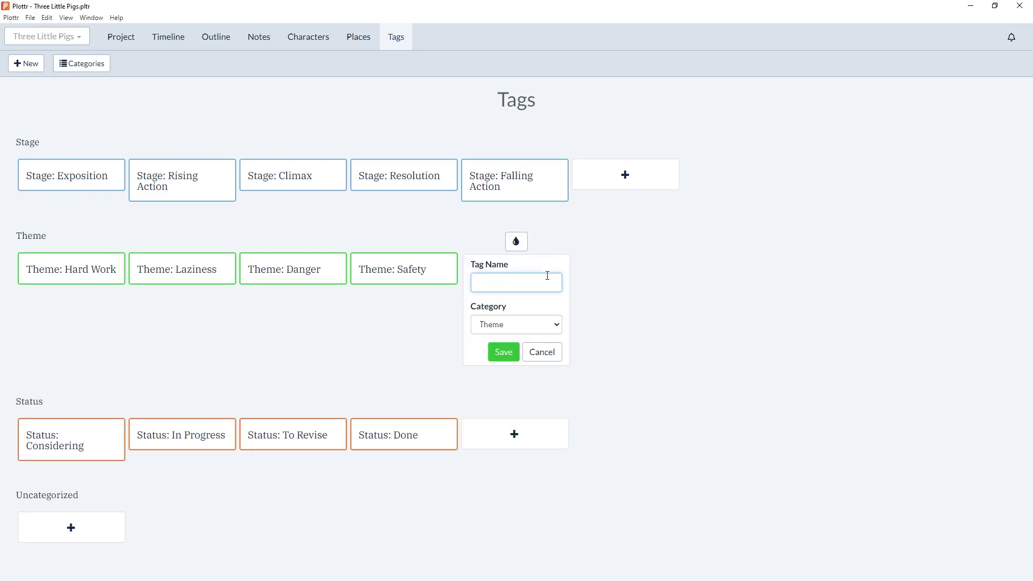
pyautogui.write('Theme: Trust')
pyautogui.press('Return')
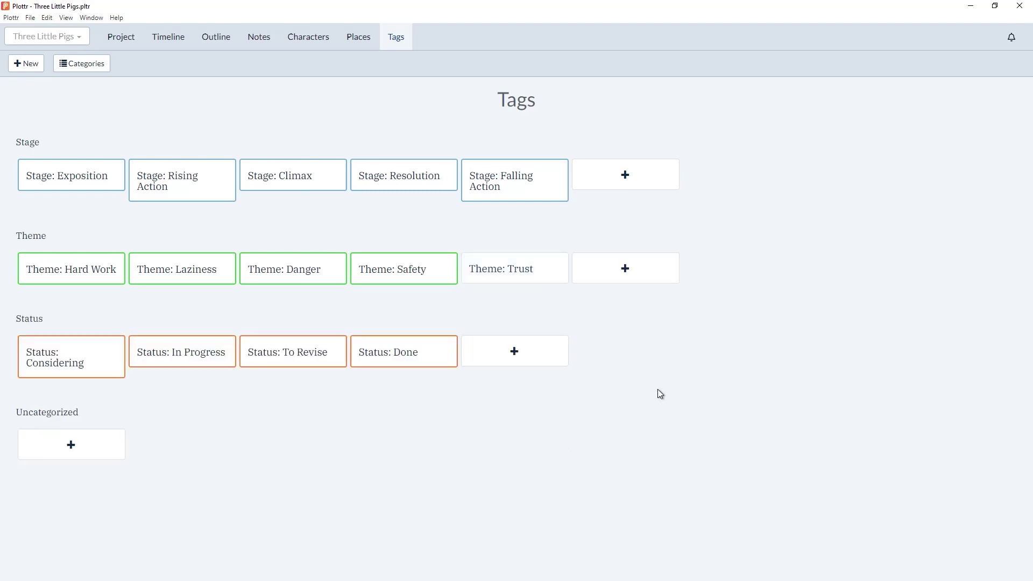